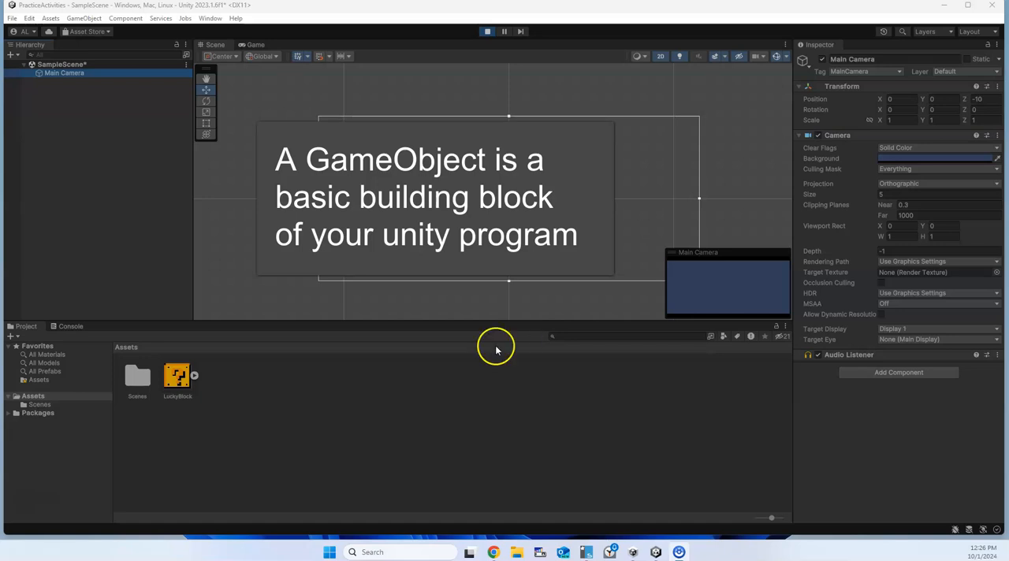
# Add the LuckyBlock sprite from the project assets to the scene, to the left of the camera.
pyautogui.click(87, 73)
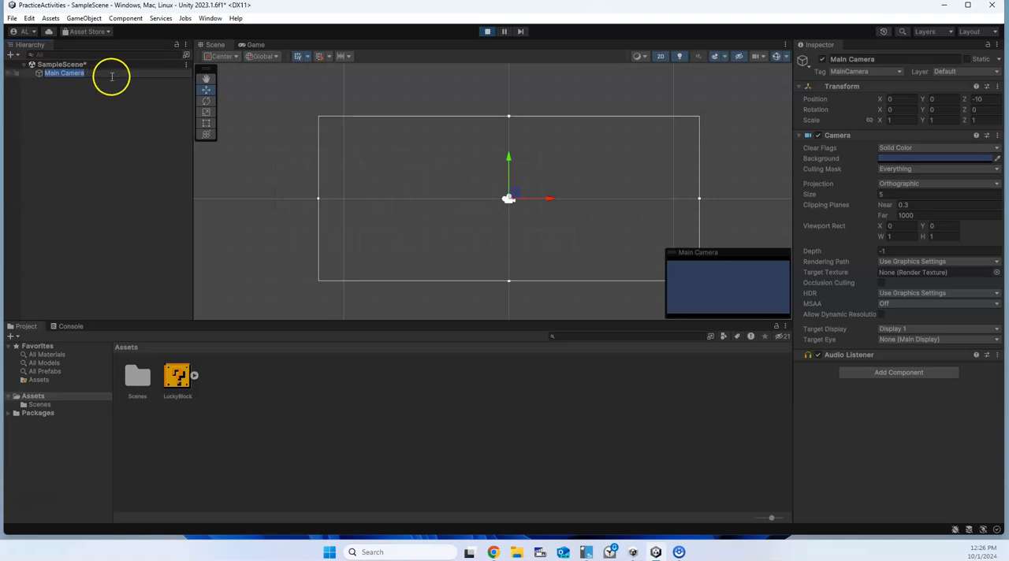
pyautogui.click(113, 90)
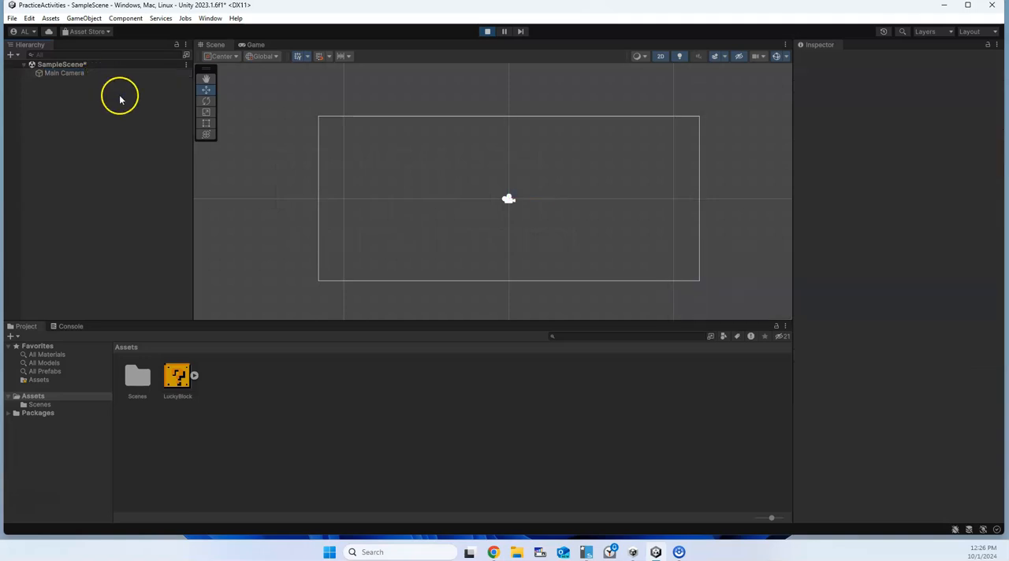
pyautogui.moveTo(178, 374); pyautogui.dragTo(394, 222)
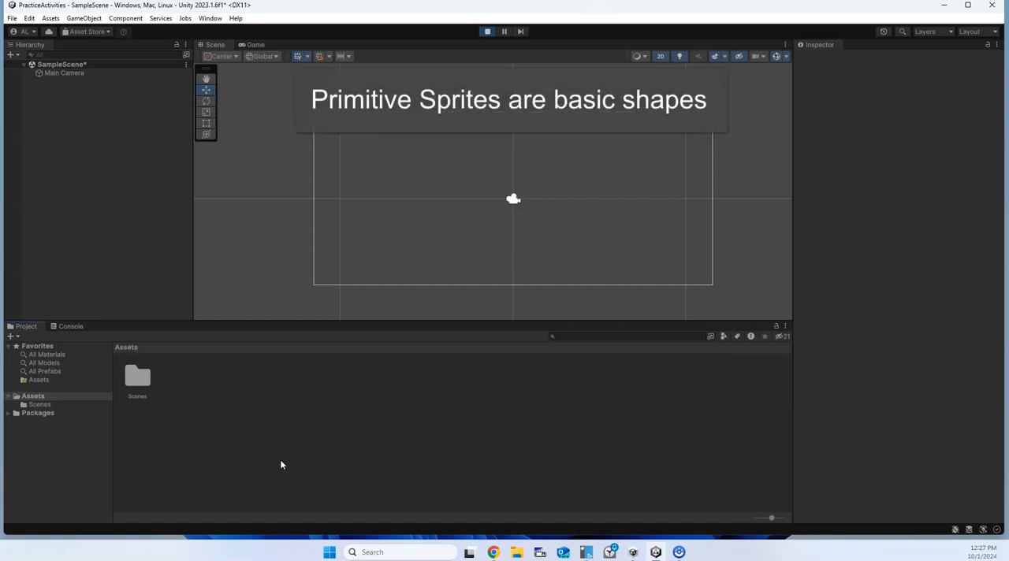
# Switch to the browser, review the documentation on types of 2D primitive GameObjects from Triangle through 9-Sliced, and return to Unity.
pyautogui.click(384, 168)
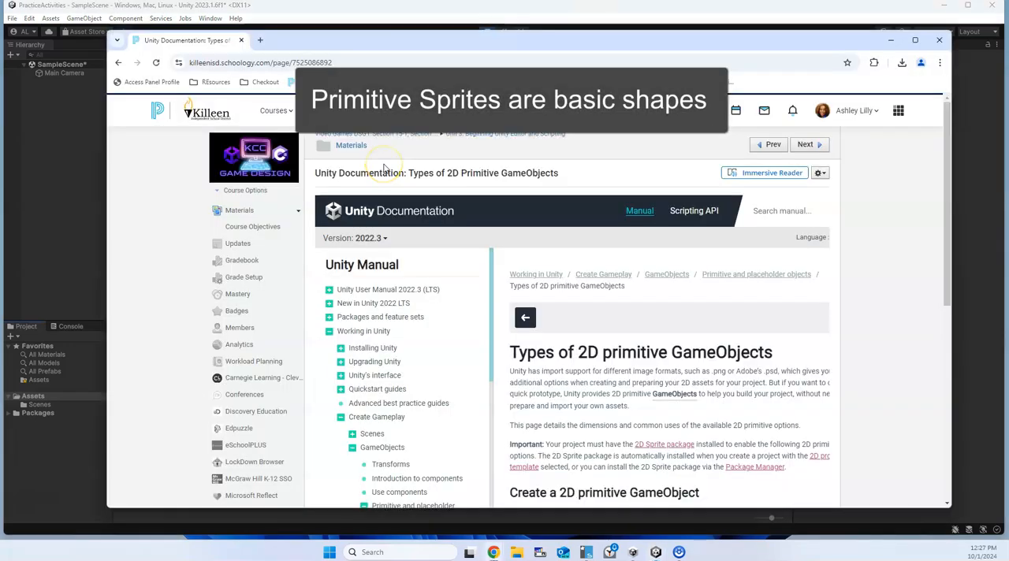
pyautogui.scroll(-2, 912, 338)
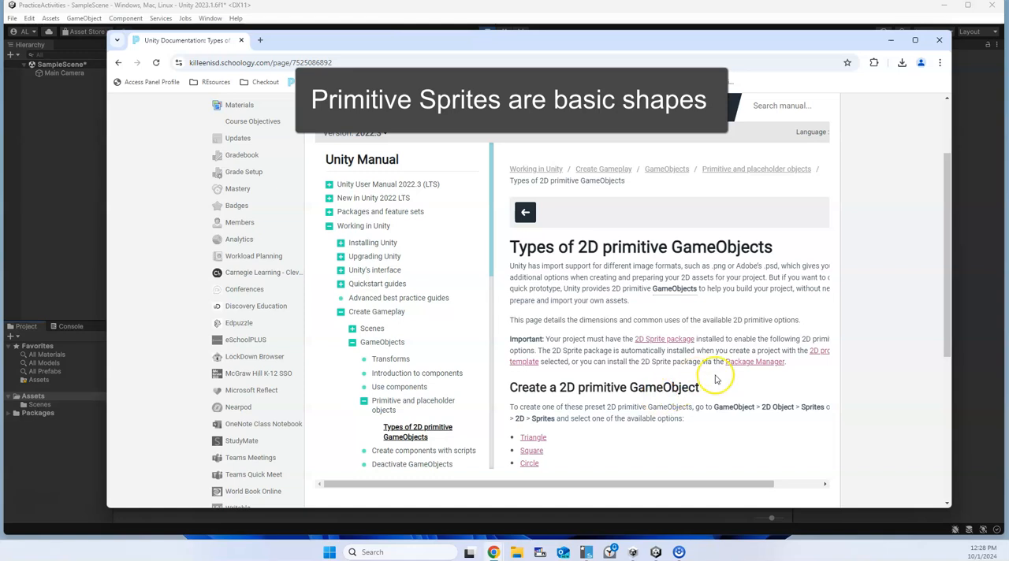
pyautogui.scroll(-2, 805, 401)
pyautogui.scroll(-5, 805, 401)
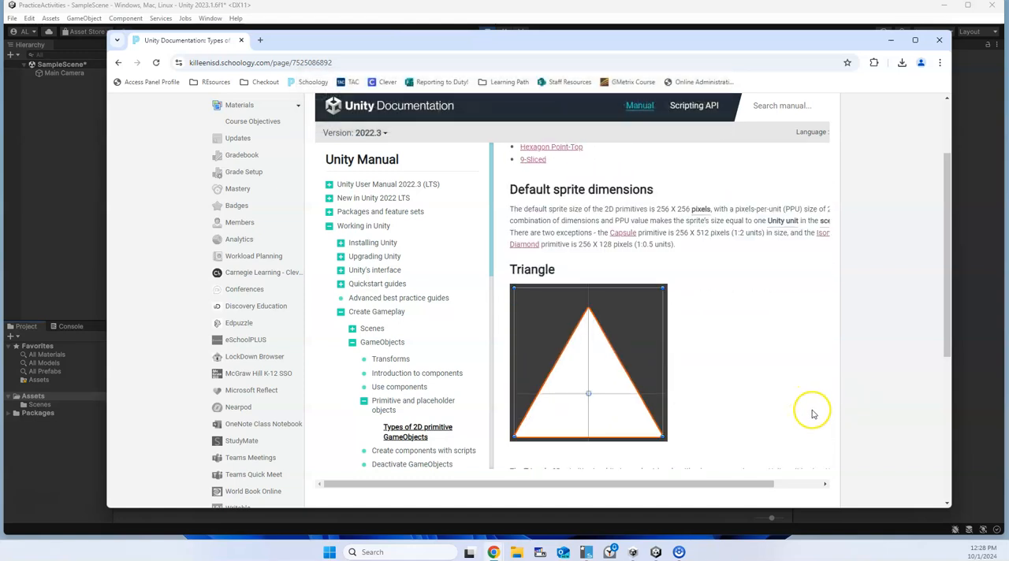
pyautogui.scroll(-1, 710, 343)
pyautogui.scroll(-6, 581, 293)
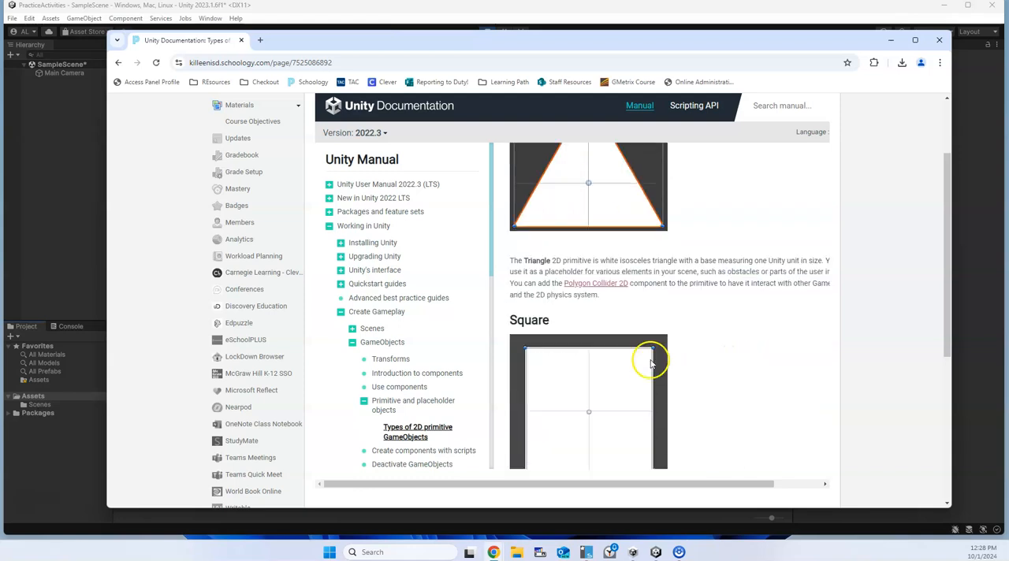
pyautogui.scroll(-8, 725, 384)
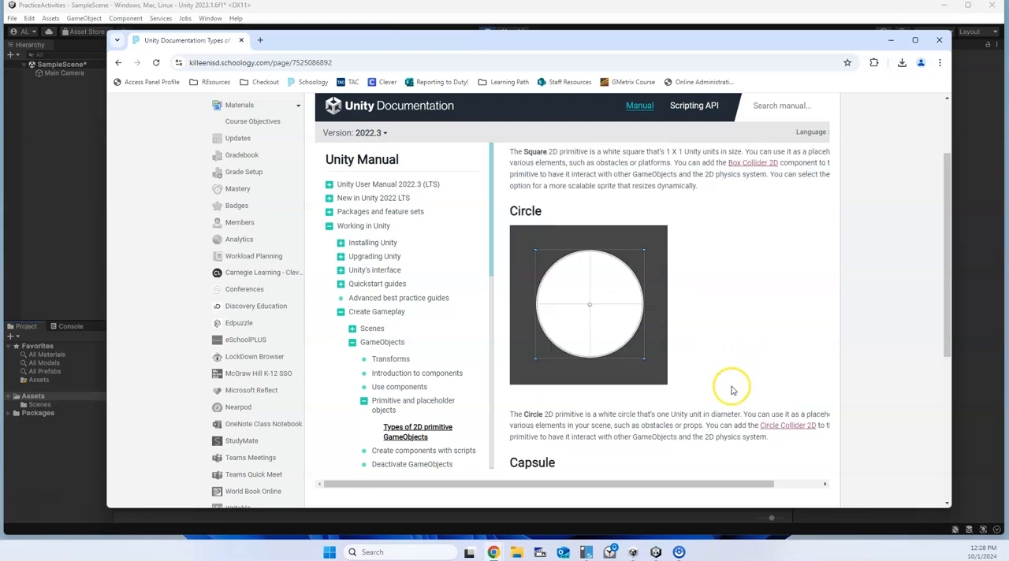
pyautogui.scroll(-4, 746, 390)
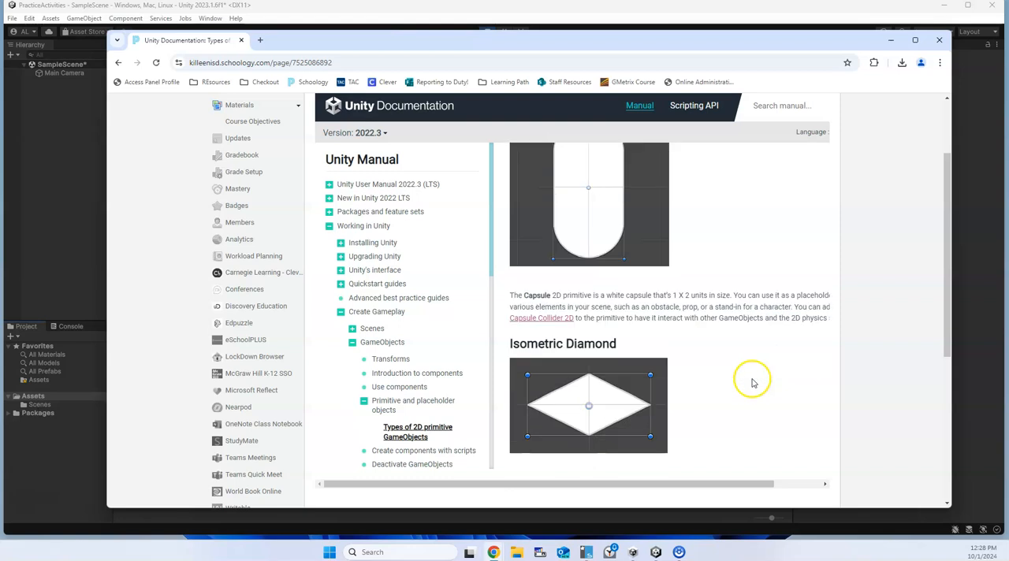
pyautogui.scroll(-4, 763, 381)
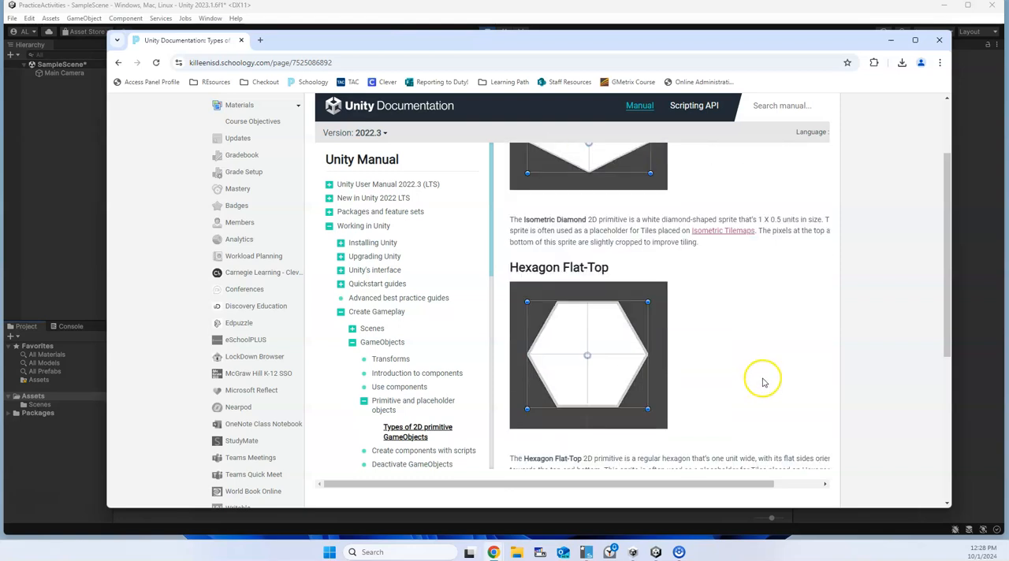
pyautogui.scroll(-4, 762, 382)
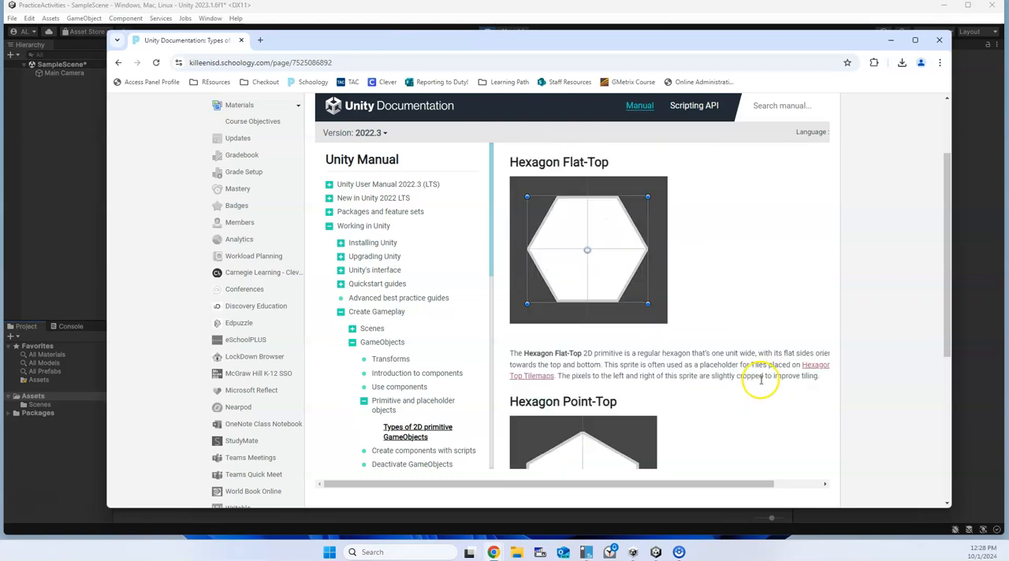
pyautogui.scroll(-7, 758, 386)
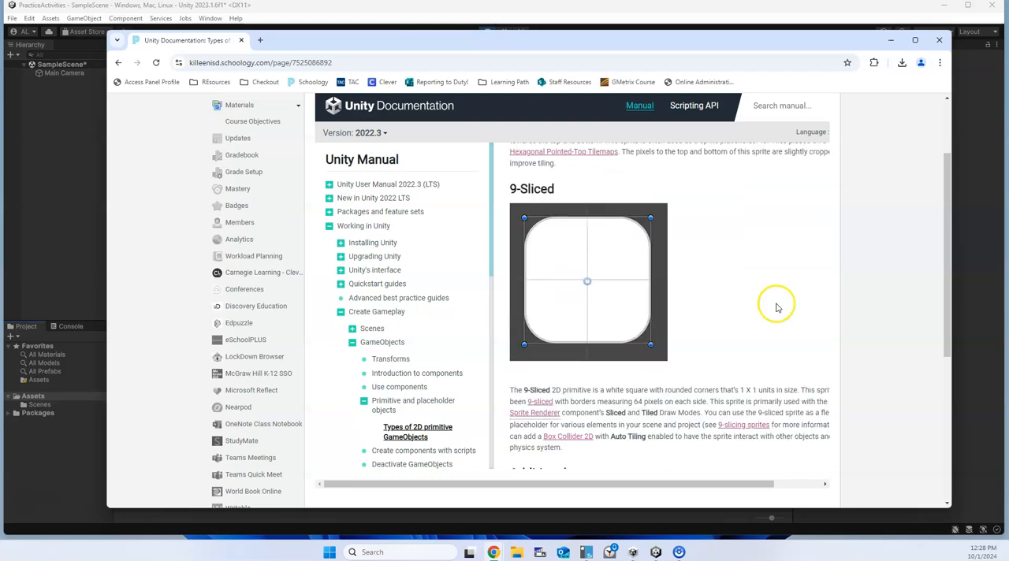
pyautogui.scroll(1, 777, 307)
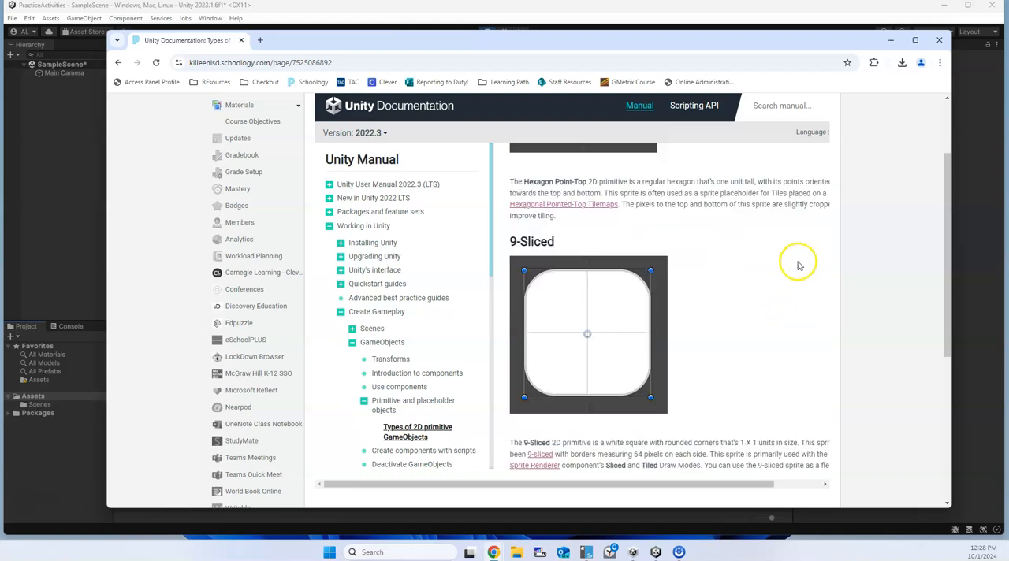
pyautogui.click(891, 40)
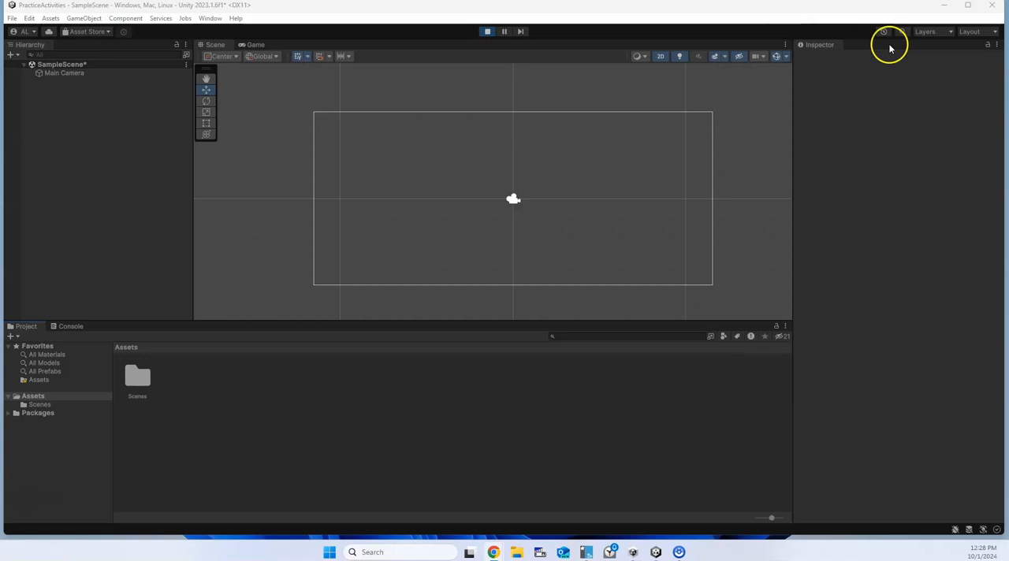
# Create a 2D Triangle sprite in the scene and name it Roof.
pyautogui.click(84, 19)
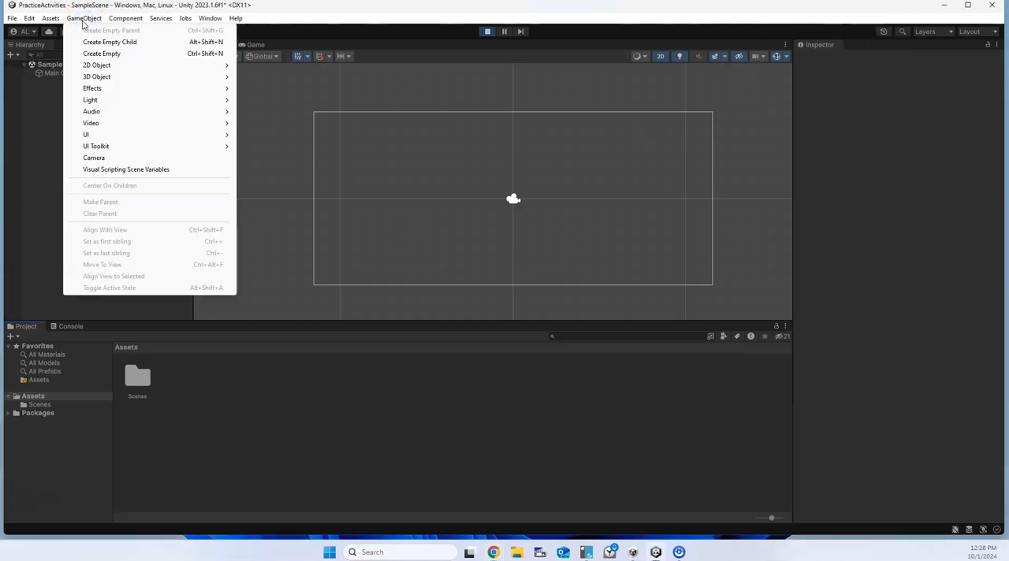
pyautogui.moveTo(135, 64)
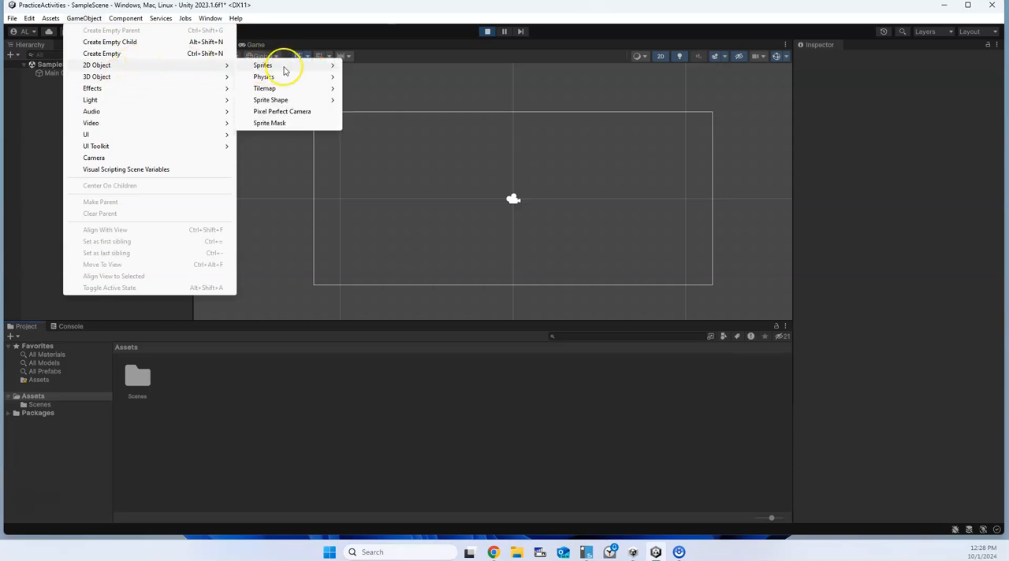
pyautogui.moveTo(288, 68)
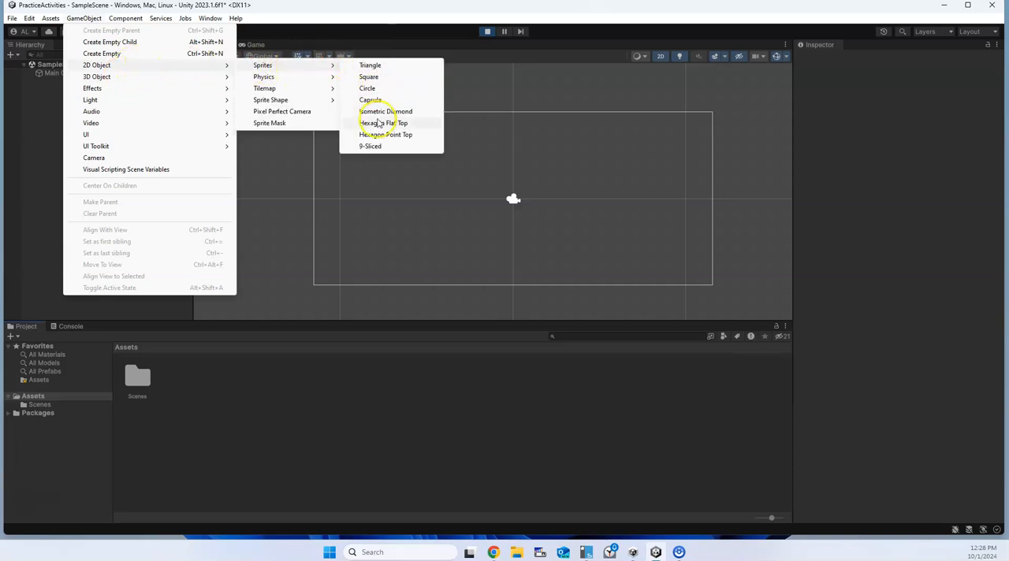
pyautogui.click(370, 65)
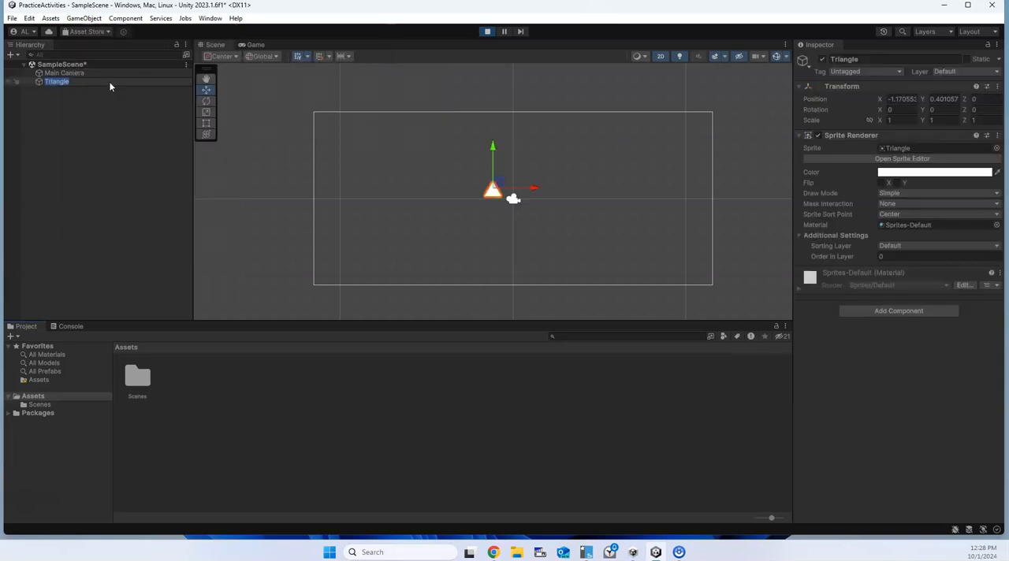
pyautogui.write('Roof')
pyautogui.press('Return')
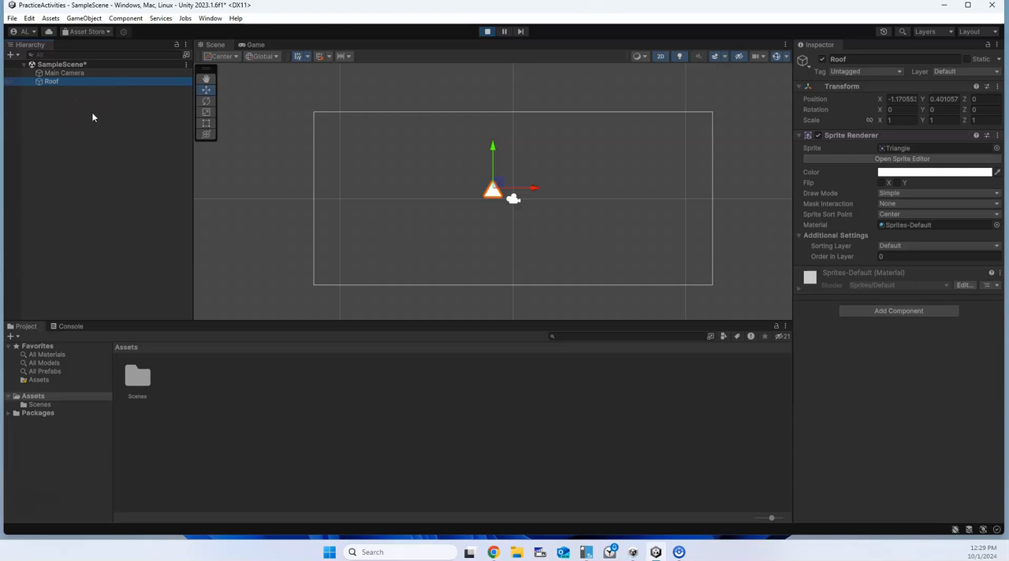
# Create a 2D Square sprite in the scene and name it House Base.
pyautogui.rightClick(107, 171)
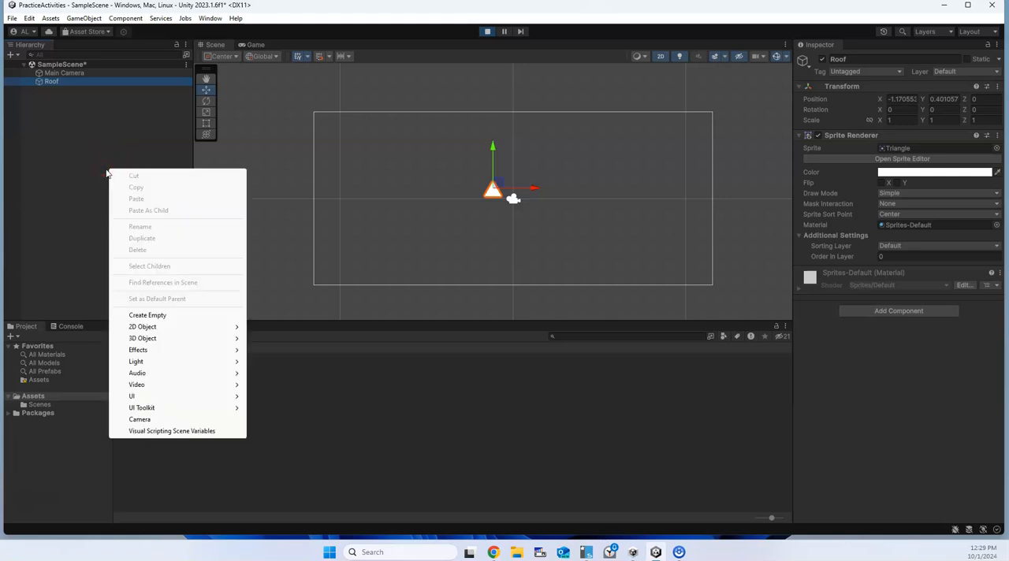
pyautogui.click(181, 327)
pyautogui.click(272, 329)
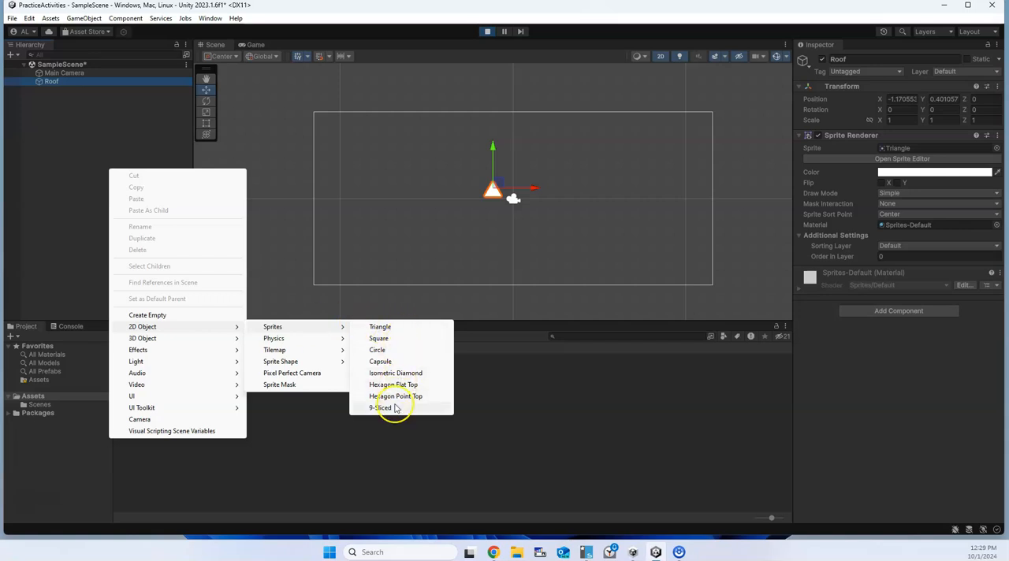
pyautogui.click(378, 338)
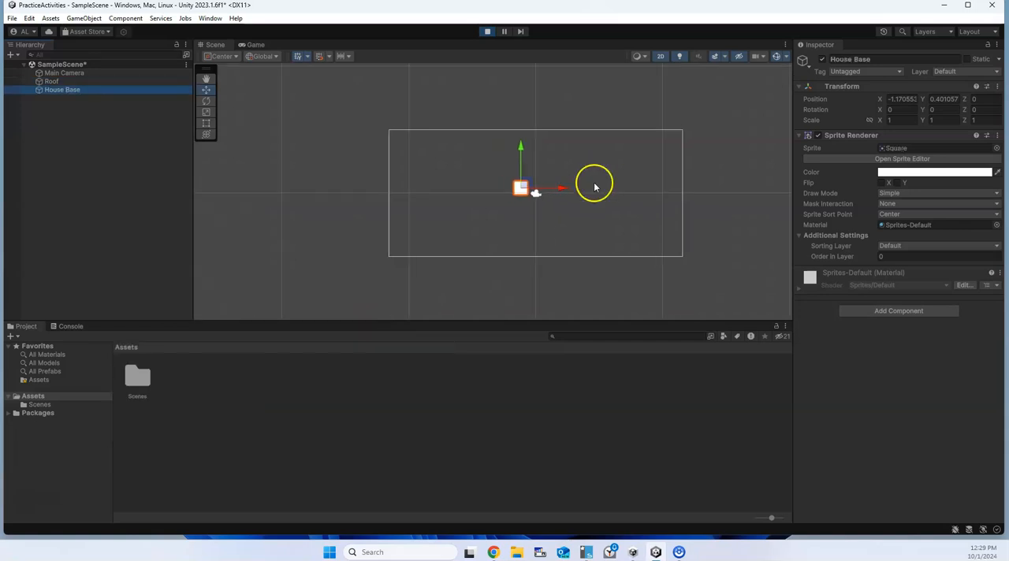
# Change the Roof sprite's colour to dark red, hexadecimal 820606.
pyautogui.scroll(-5, 607, 209)
pyautogui.scroll(-2, 611, 221)
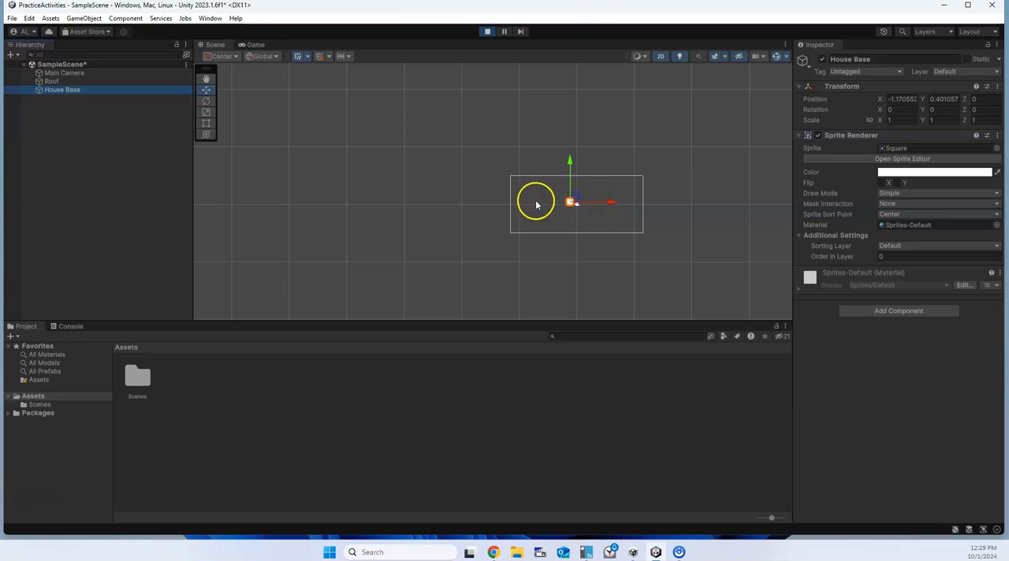
pyautogui.doubleClick(66, 91)
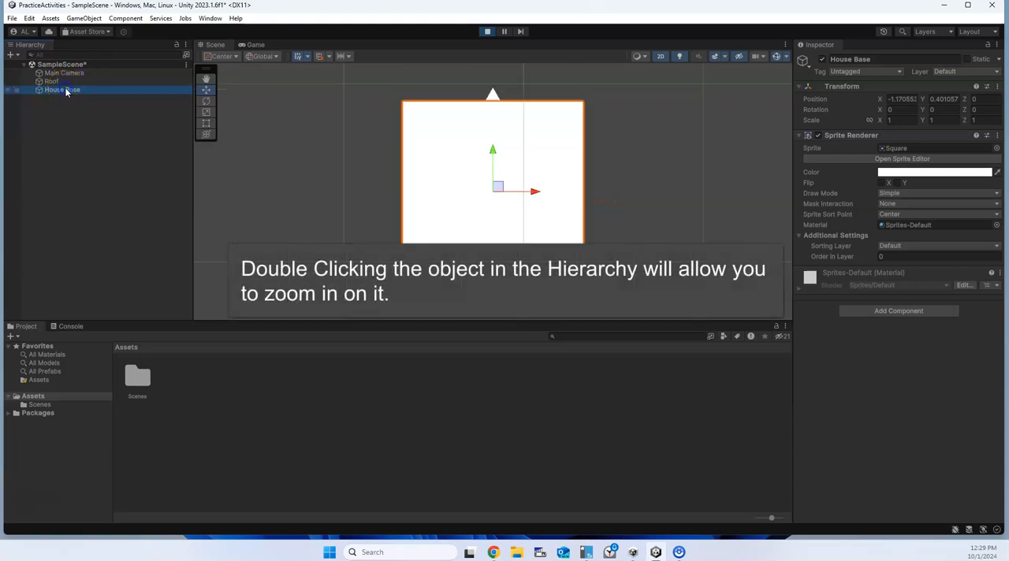
pyautogui.scroll(-3, 574, 138)
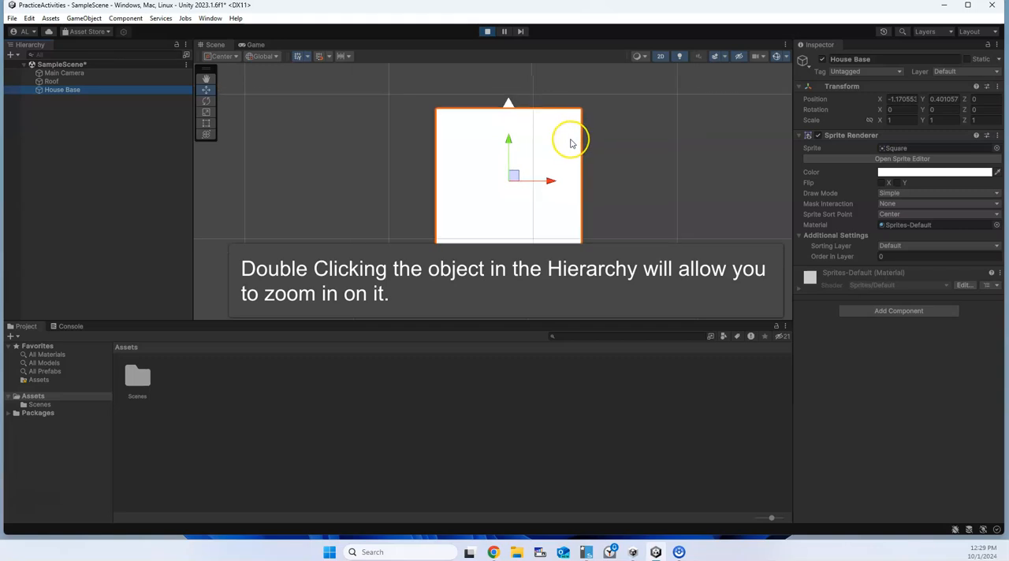
pyautogui.scroll(-3, 570, 144)
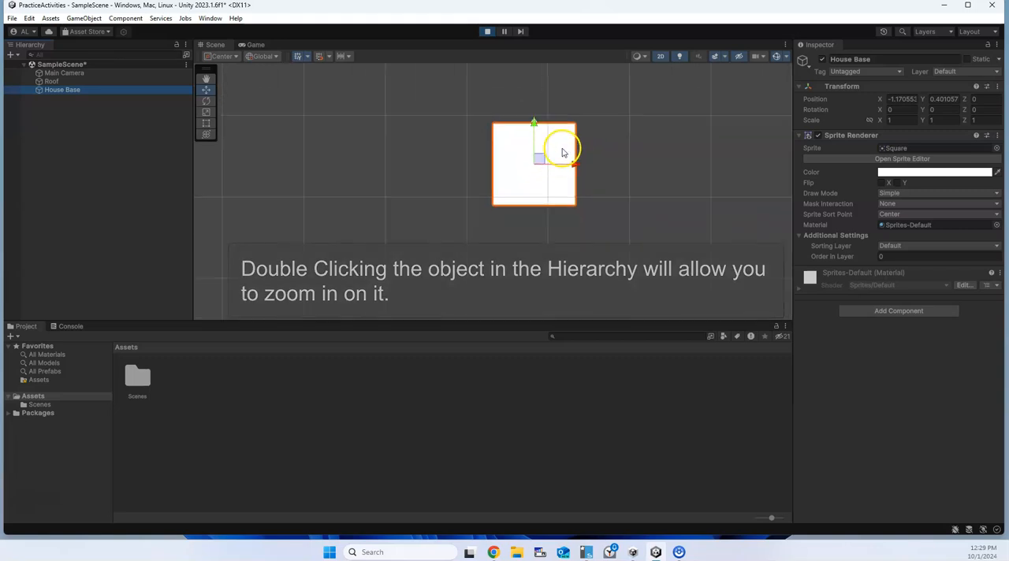
pyautogui.click(83, 82)
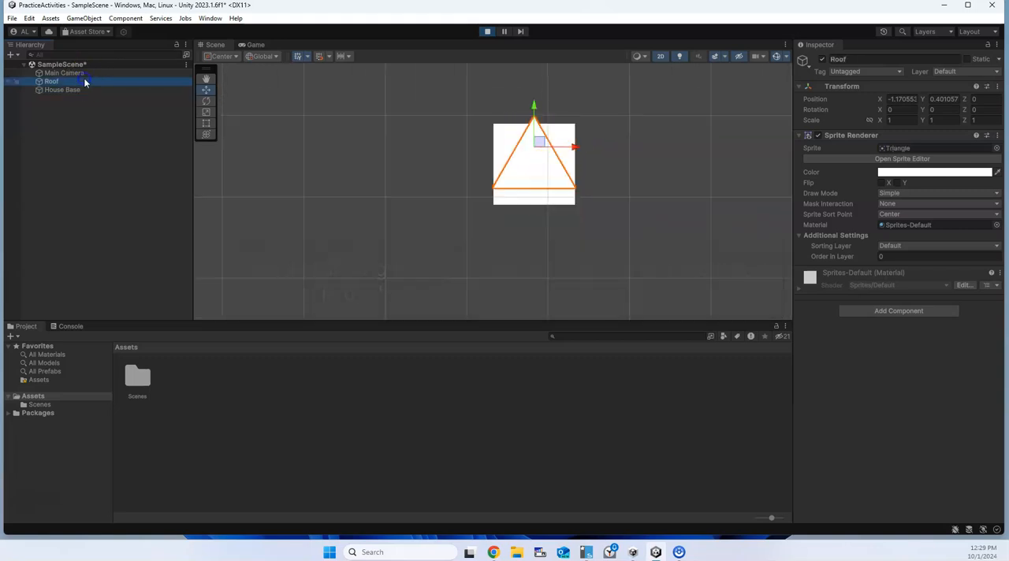
pyautogui.click(910, 173)
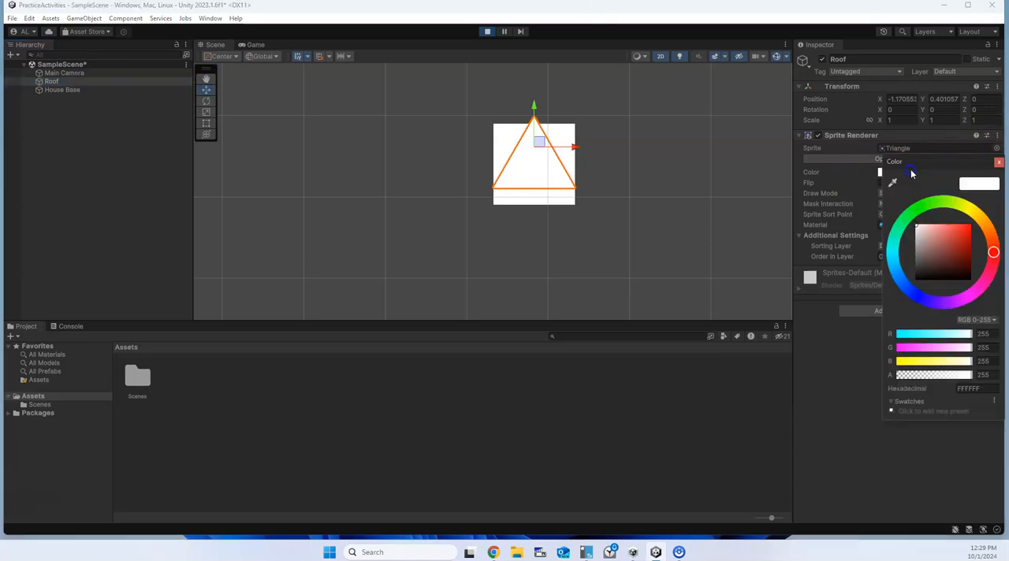
pyautogui.click(967, 246)
pyautogui.moveTo(968, 245); pyautogui.dragTo(968, 251)
# Set the Roof's Order in Layer to 1 so it draws in front of House Base.
pyautogui.scroll(5, 534, 127)
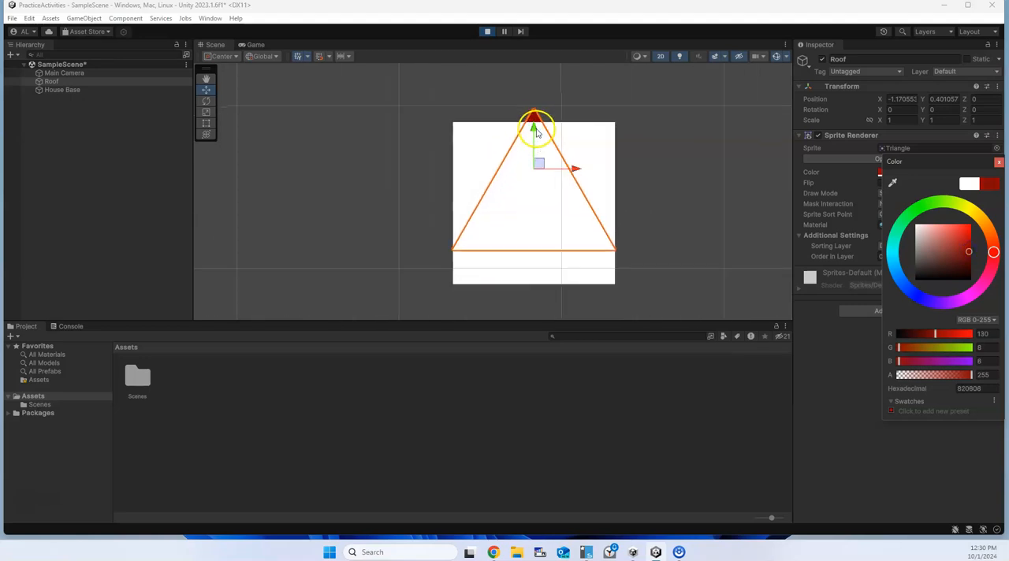
pyautogui.scroll(-1, 534, 133)
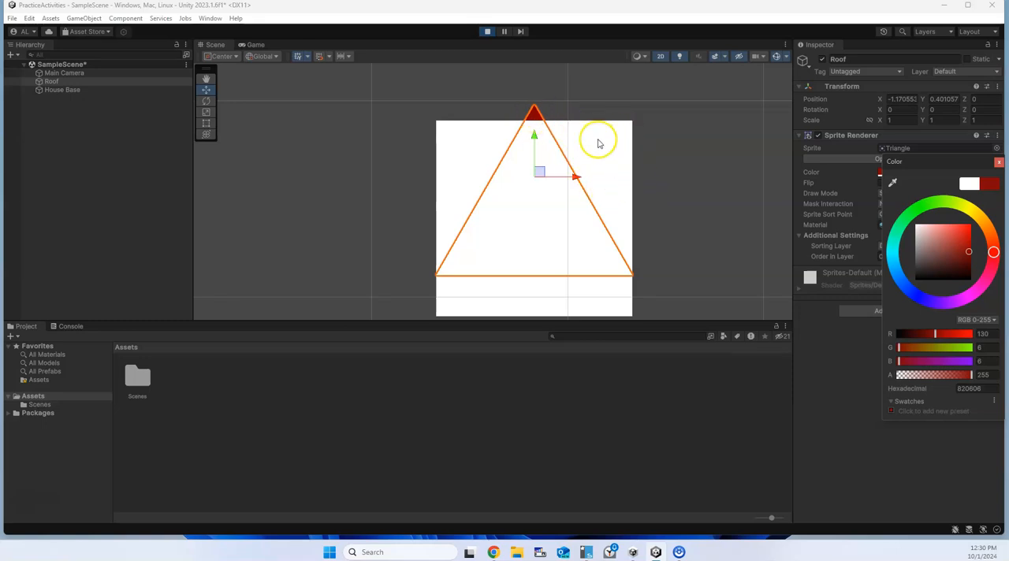
pyautogui.click(846, 378)
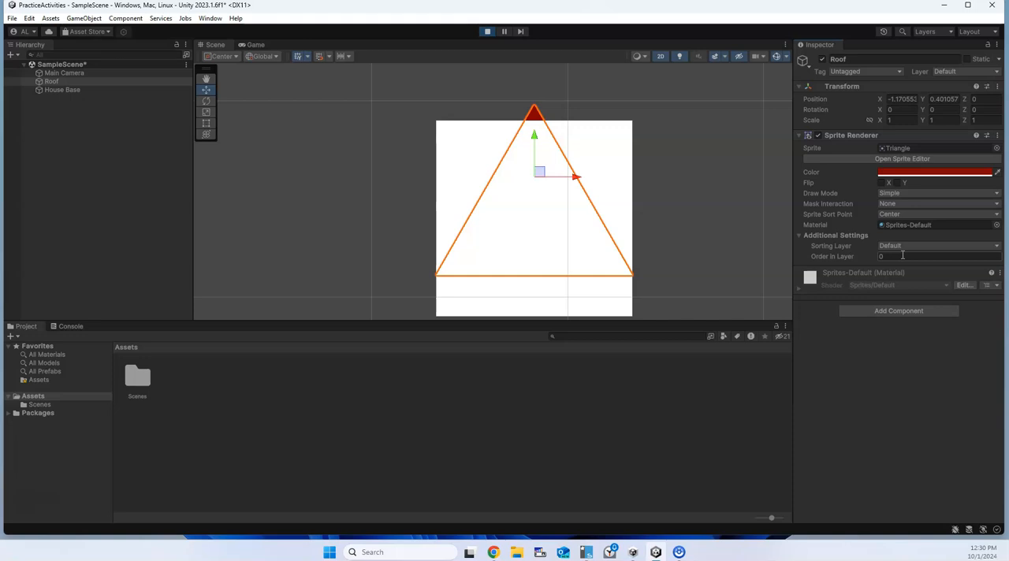
pyautogui.write('1')
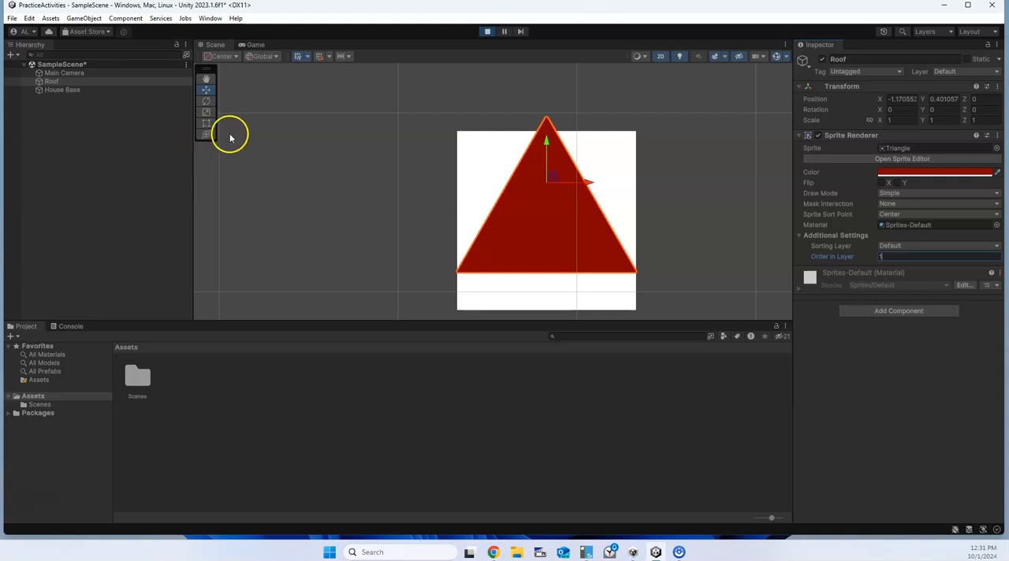
# Move the Roof off House Base, up and to its right, to about X 1.18, Y 0.90.
pyautogui.click(206, 78)
pyautogui.scroll(-2, 462, 158)
pyautogui.moveTo(462, 158); pyautogui.dragTo(660, 149)
pyautogui.scroll(-5, 446, 140)
pyautogui.press('w')
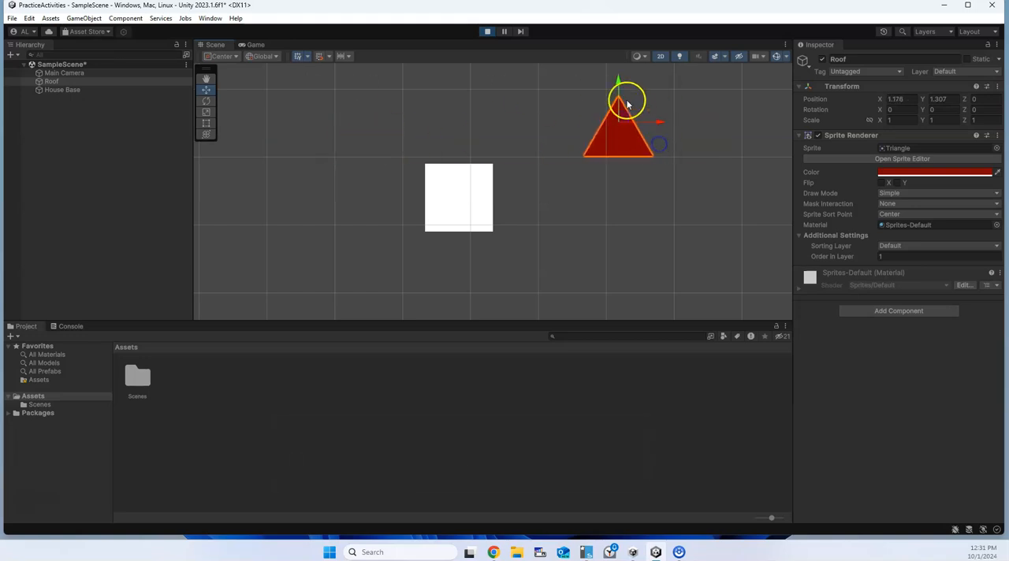
pyautogui.moveTo(617, 83); pyautogui.dragTo(616, 109)
# Try rotating the Roof triangle with the Rotate tool.
pyautogui.click(207, 100)
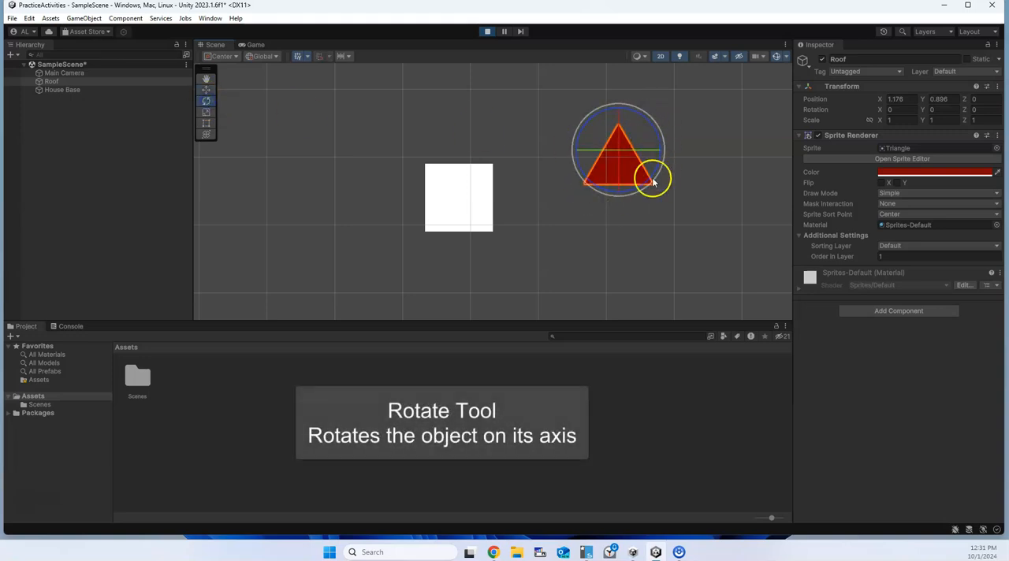
pyautogui.moveTo(625, 114); pyautogui.dragTo(728, 232)
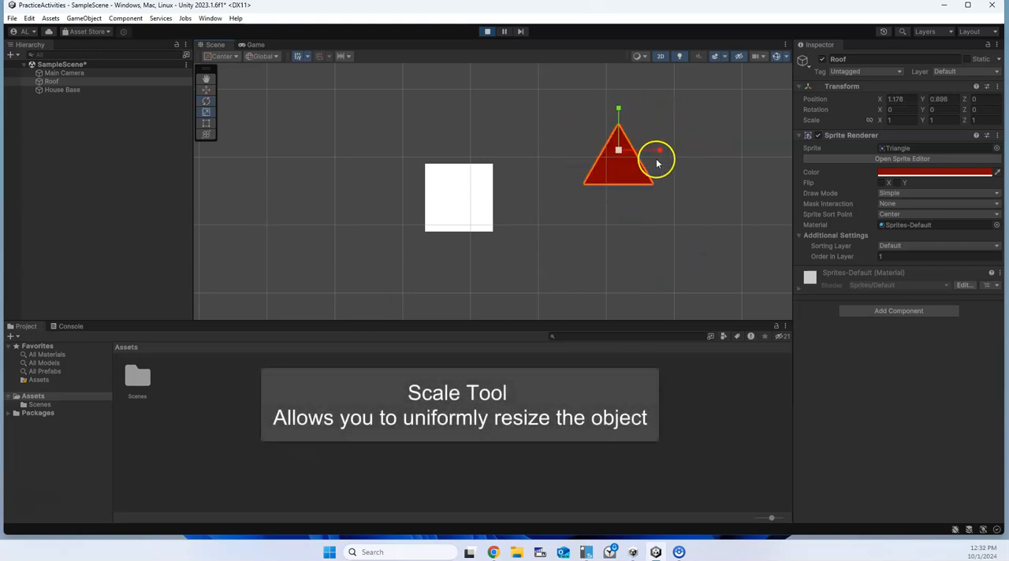
# Enlarge the Roof with the Scale tool to about 1.04 by 1.18 and with the Rect tool to about 1.28 by 1.92.
pyautogui.moveTo(661, 150)
pyautogui.mouseDown()
pyautogui.moveTo(735, 150)
pyautogui.moveTo(661, 150)
pyautogui.mouseUp()
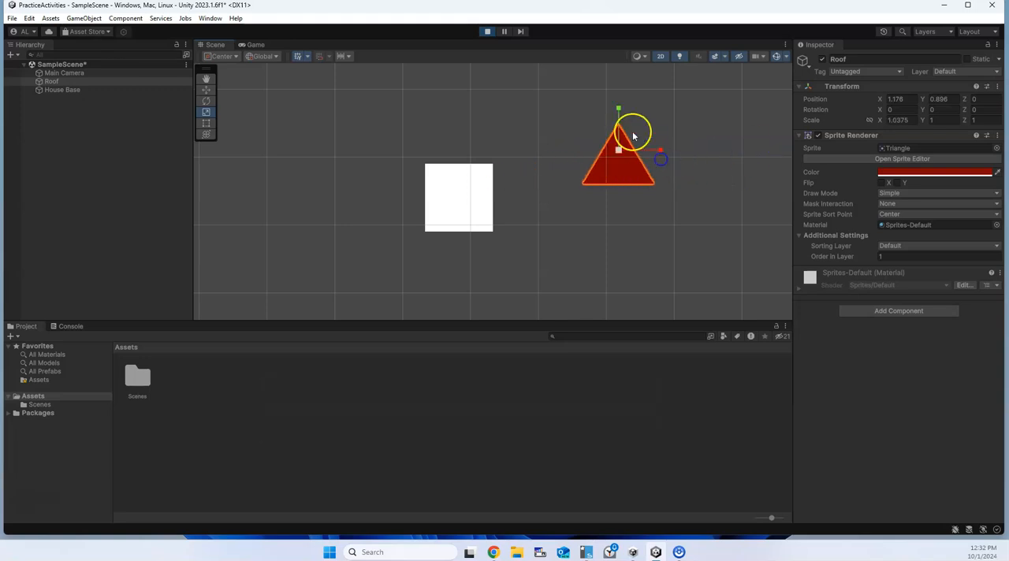
pyautogui.moveTo(615, 114)
pyautogui.mouseDown()
pyautogui.moveTo(619, 93)
pyautogui.moveTo(618, 110)
pyautogui.mouseUp()
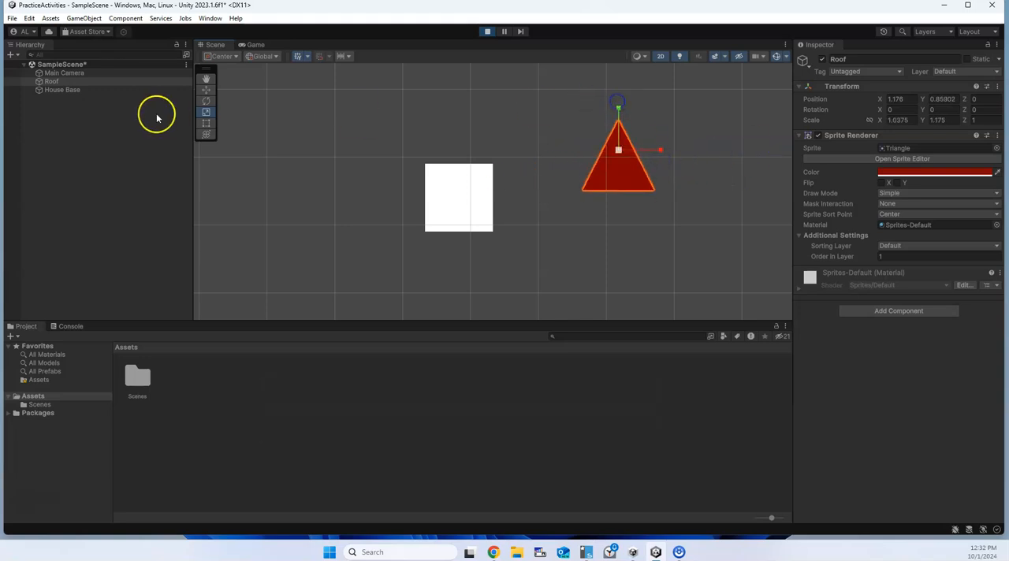
pyautogui.click(205, 123)
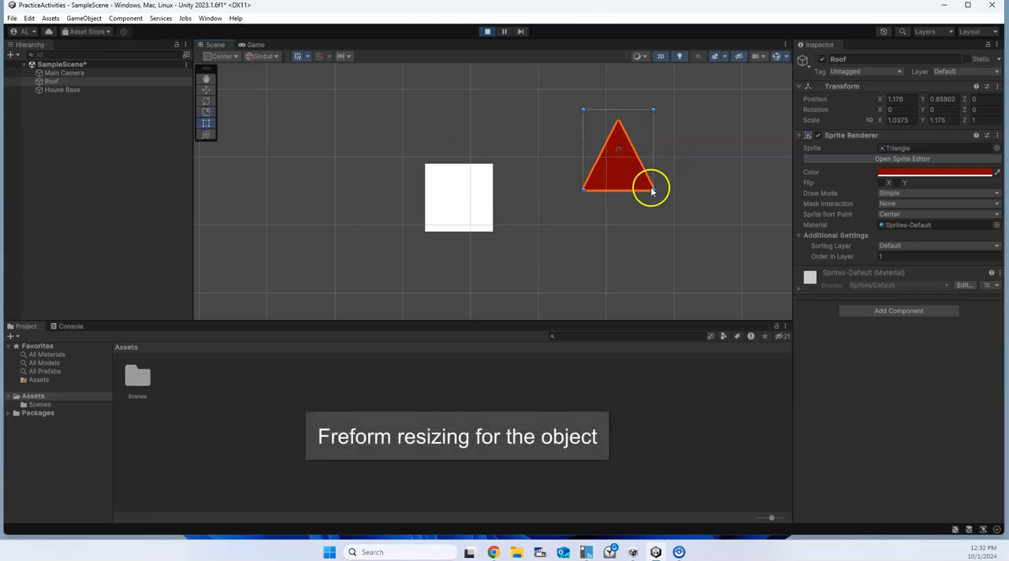
pyautogui.moveTo(652, 192); pyautogui.dragTo(690, 233)
pyautogui.moveTo(590, 190); pyautogui.dragTo(667, 241)
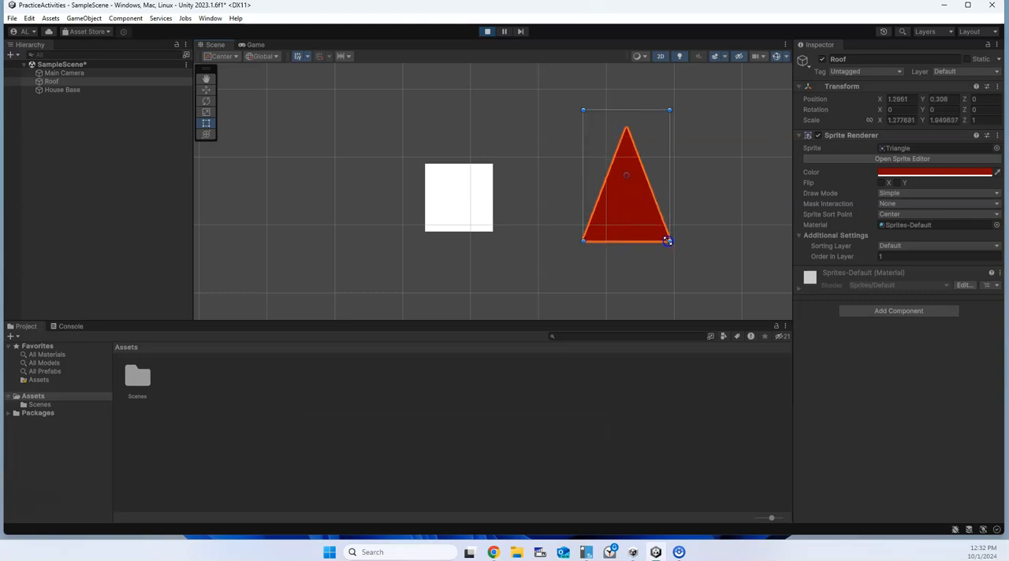
# Move the Roof closer to House Base with the combined Transform tool, to about X 0.75, Y 0.73.
pyautogui.click(205, 138)
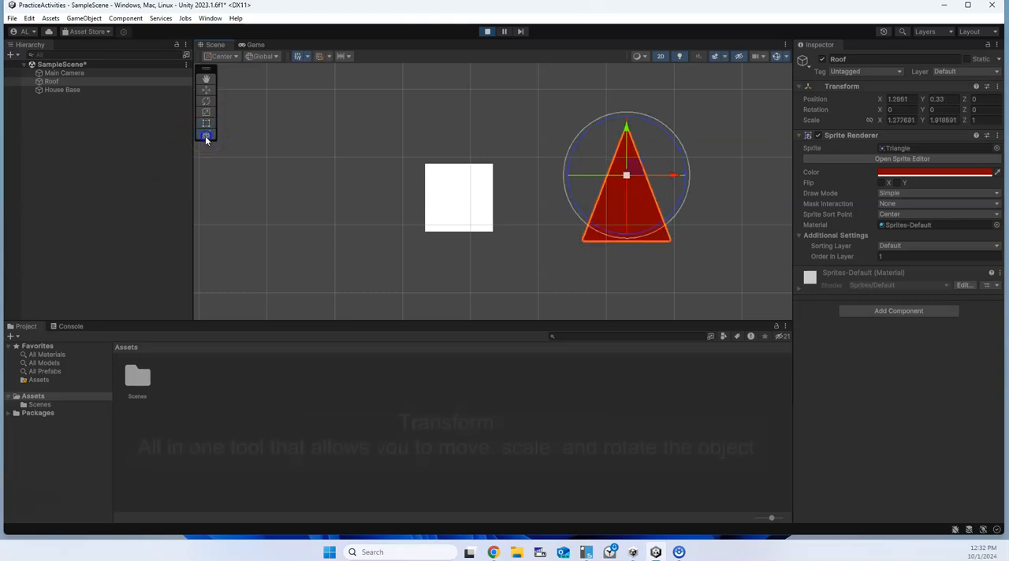
pyautogui.moveTo(637, 172); pyautogui.dragTo(596, 148)
pyautogui.moveTo(589, 149)
pyautogui.mouseDown()
pyautogui.moveTo(616, 183)
pyautogui.moveTo(582, 143)
pyautogui.mouseUp()
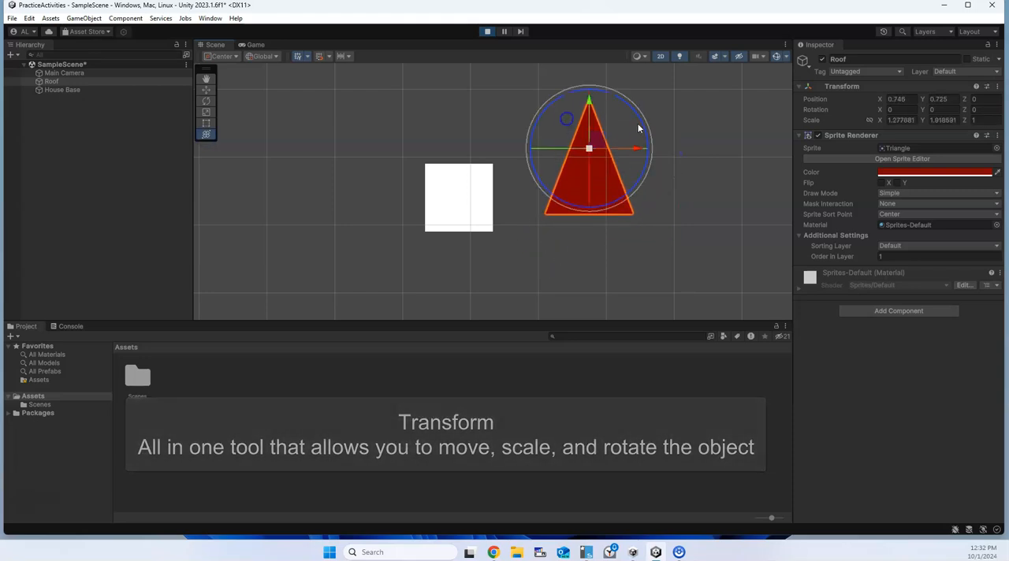